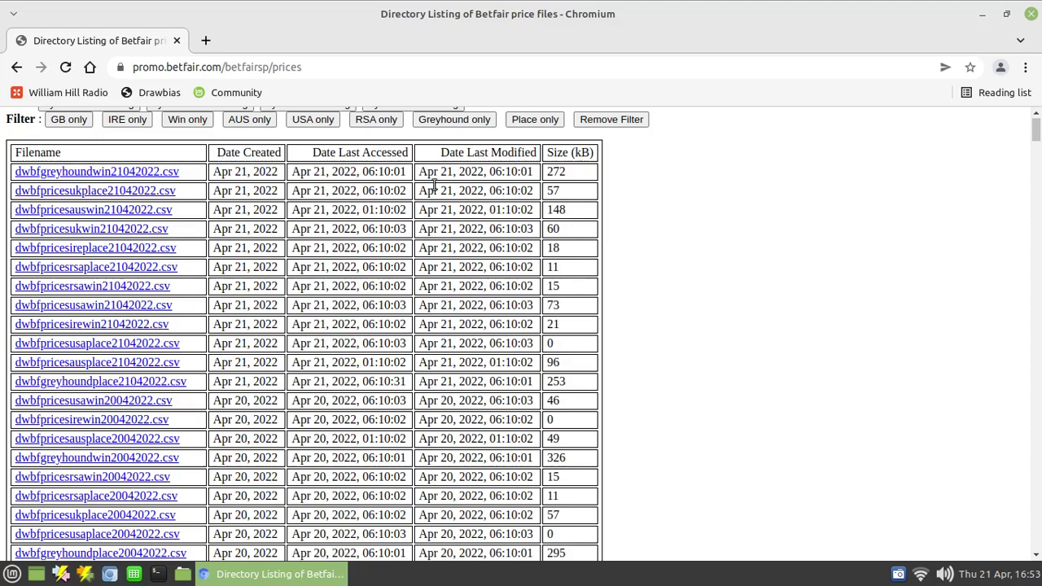
Look through the Betfair price files listing, including its address, the data field key and the oldest files
left_click_drag(326, 68, 126, 66)
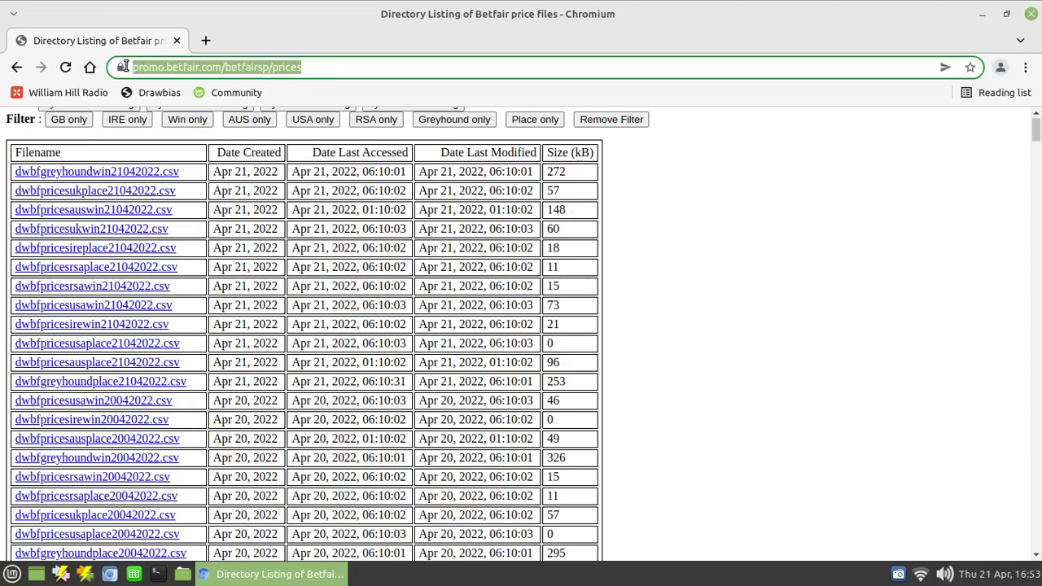
left_click(885, 345)
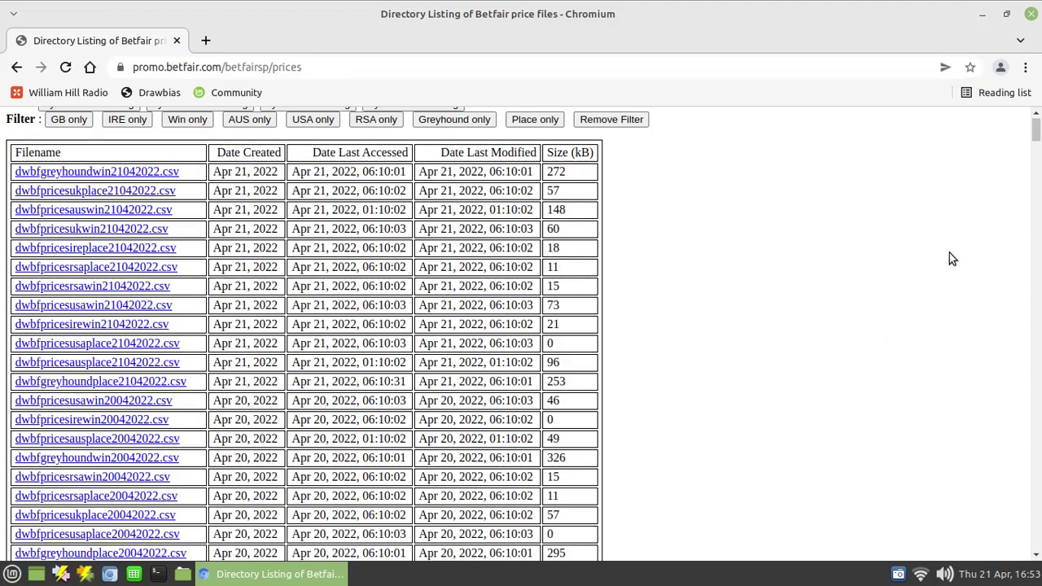
left_click_drag(1037, 128, 1035, 158)
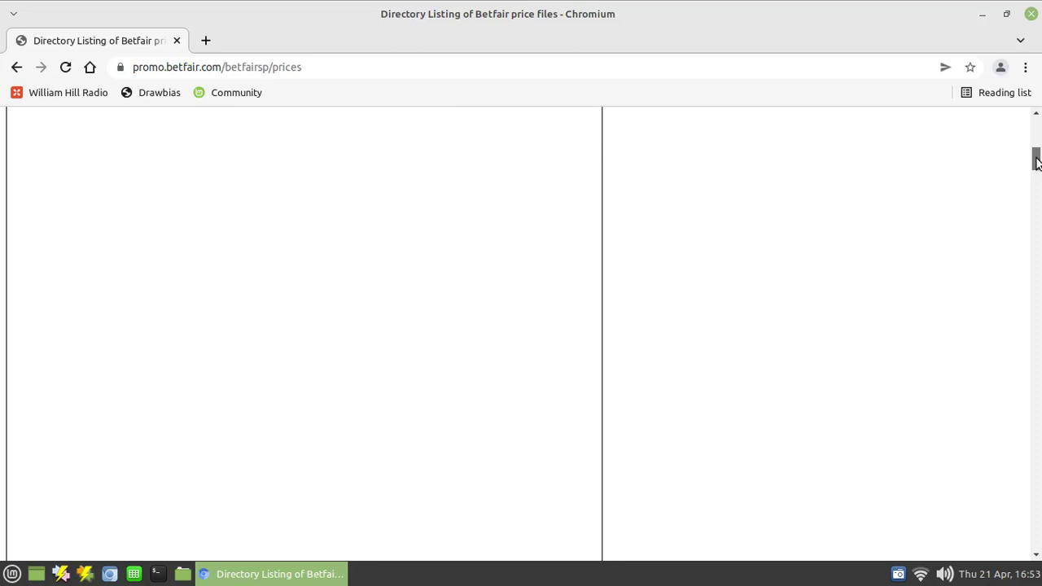
scroll(903, 239, "down", 10)
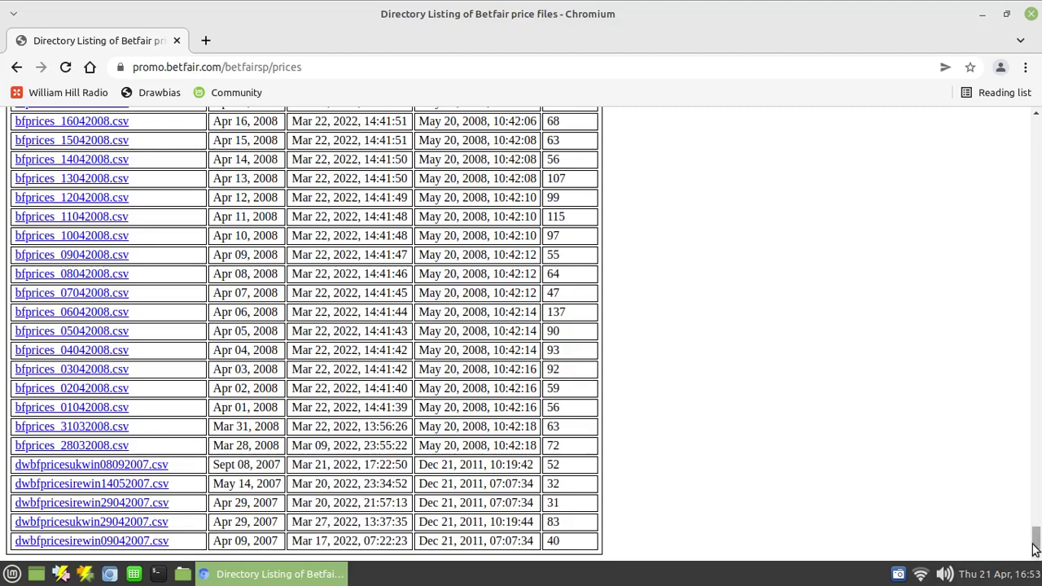
left_click_drag(1035, 538, 1036, 122)
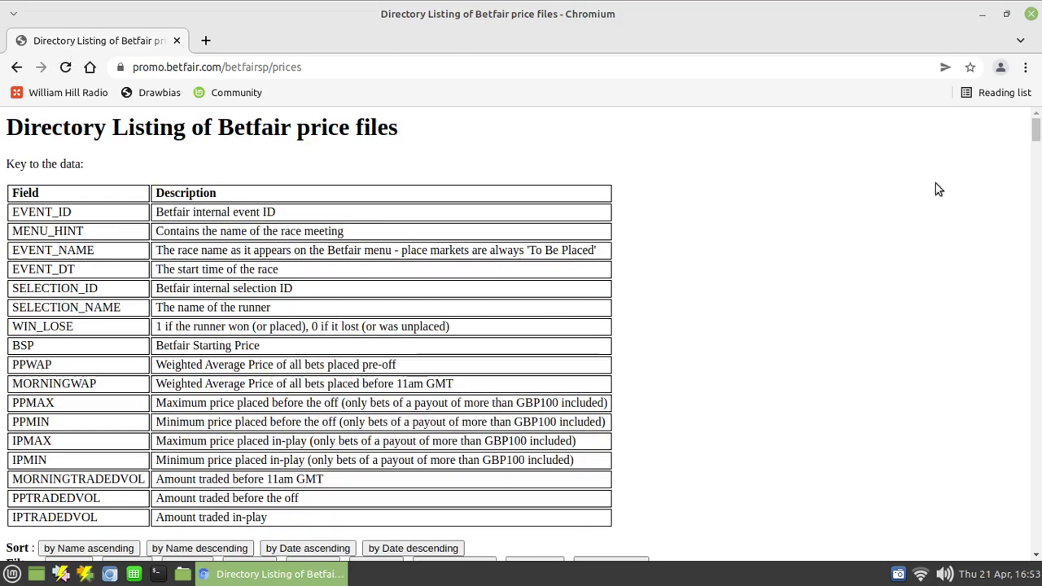
scroll(838, 305, "down", 8)
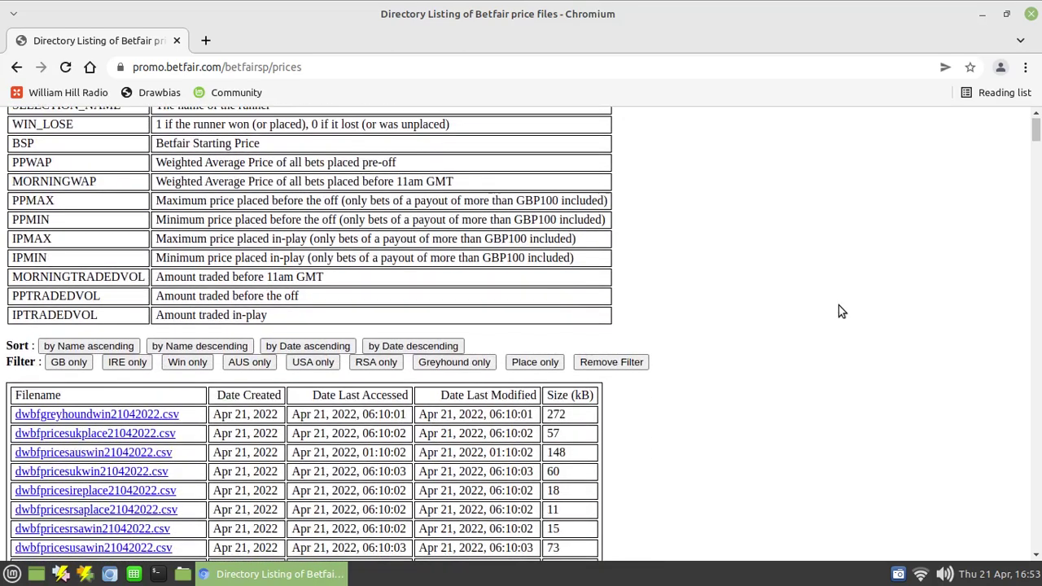
scroll(838, 306, "down", 3)
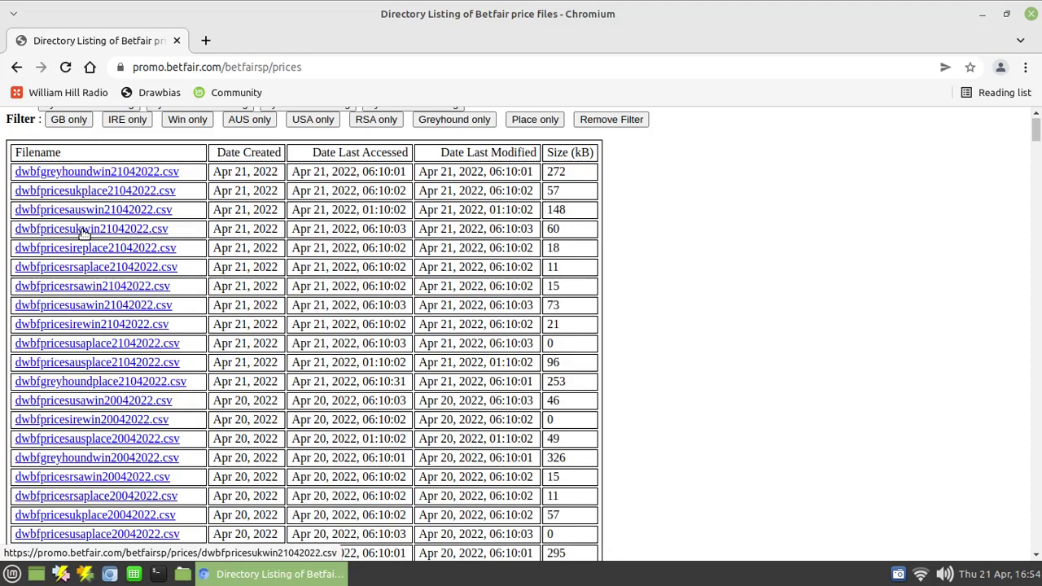
Download dwbfpricesukwin21042022.csv and open it in LibreOffice Calc with comma as the only separator
left_click(84, 230)
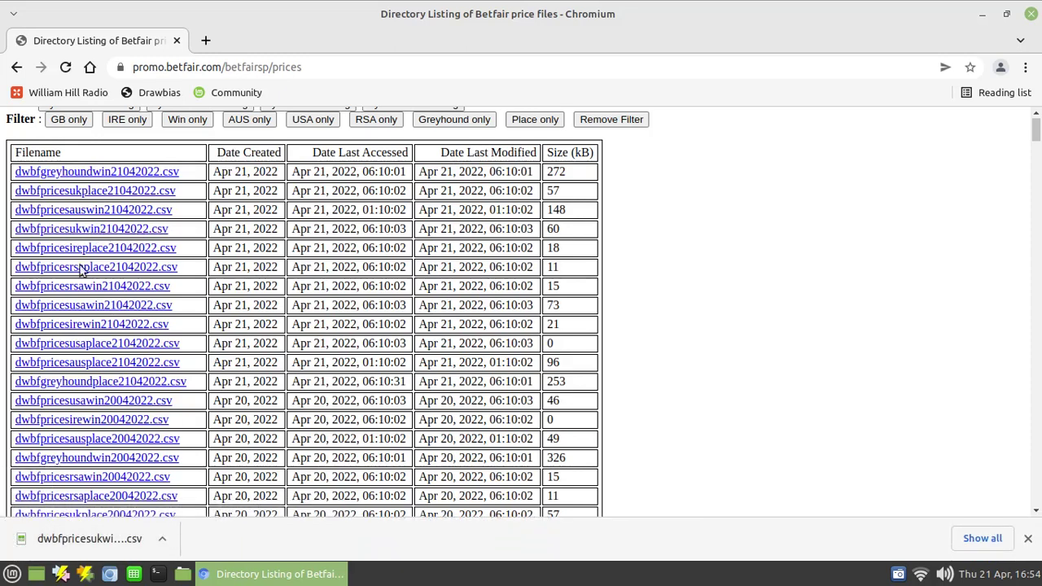
left_click(79, 536)
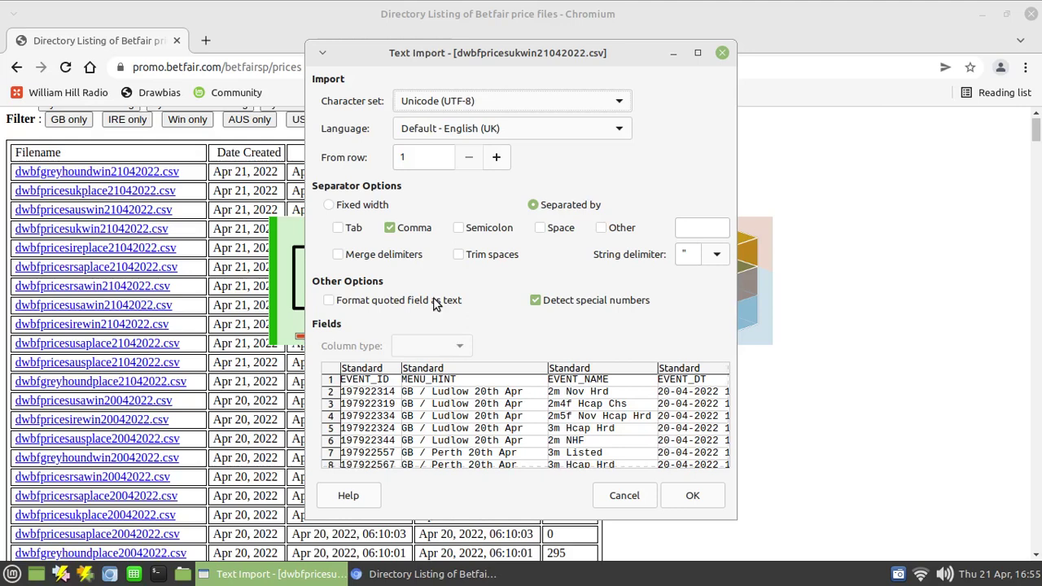
left_click(391, 229)
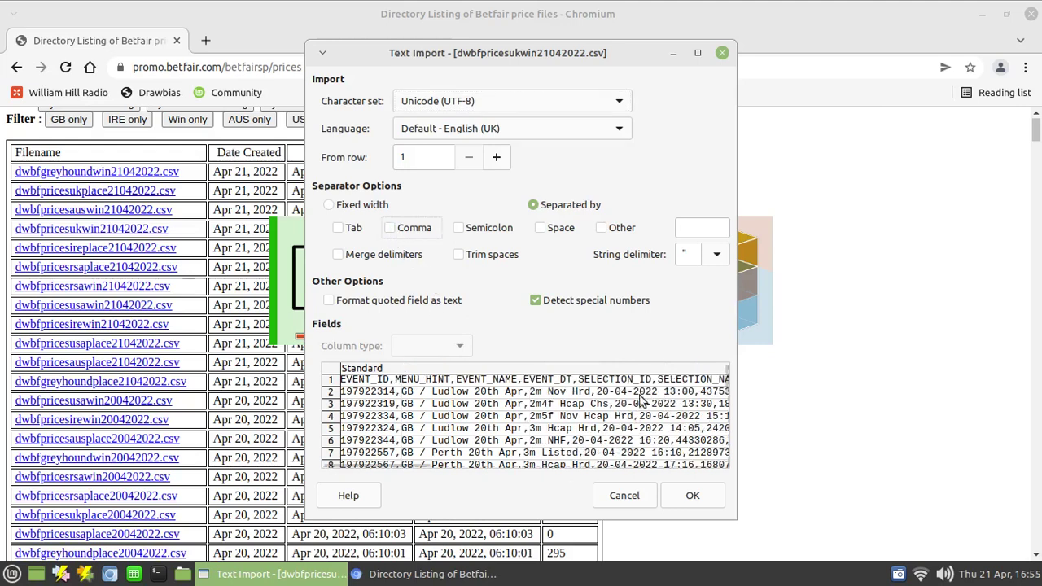
left_click(393, 229)
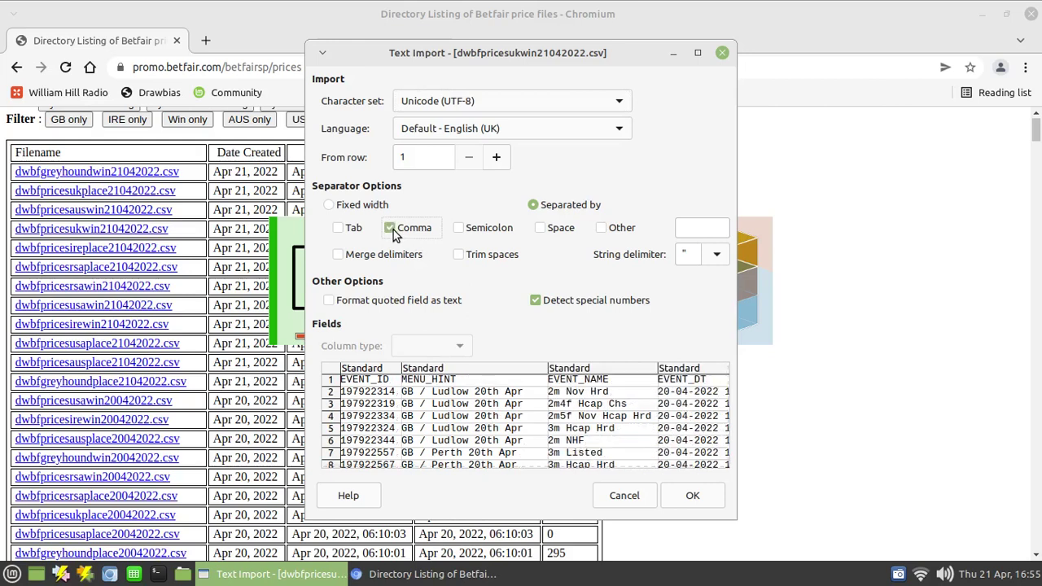
left_click(689, 498)
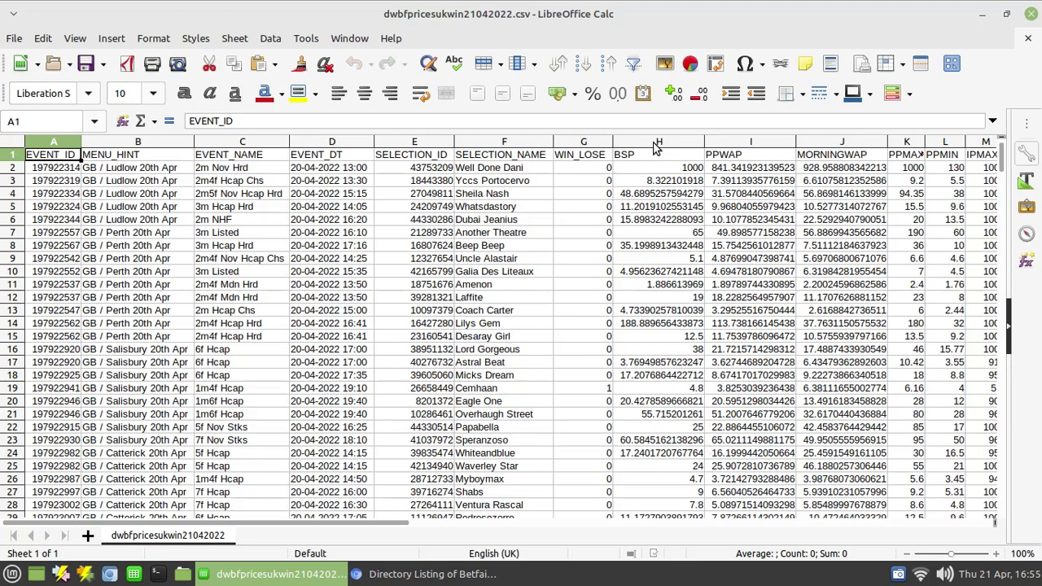
Format the columns from BSP to IPTRADEDVOL as numbers with thousands separators and two decimals
left_click_drag(658, 143, 635, 143)
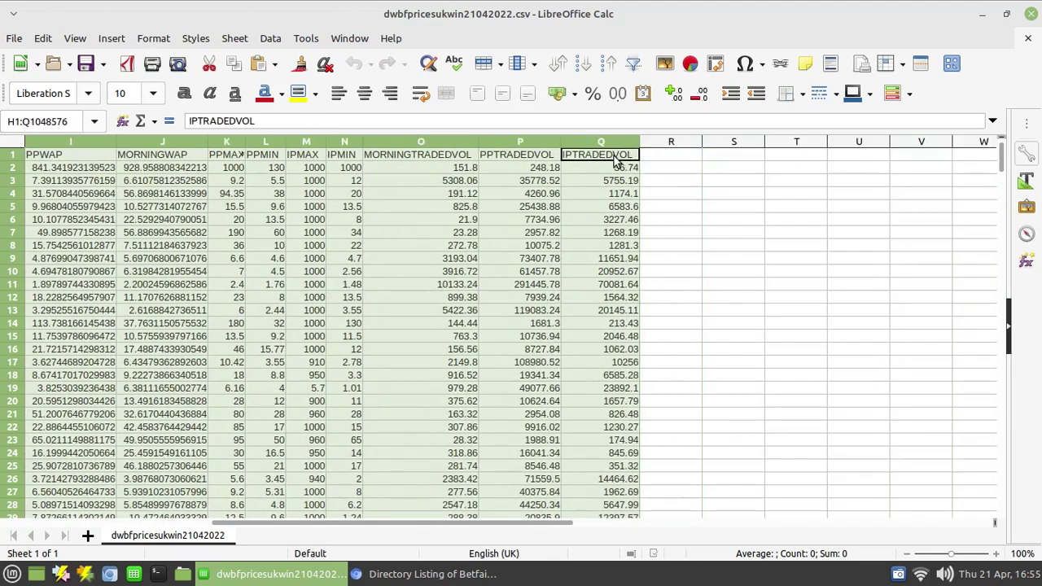
left_click(617, 93)
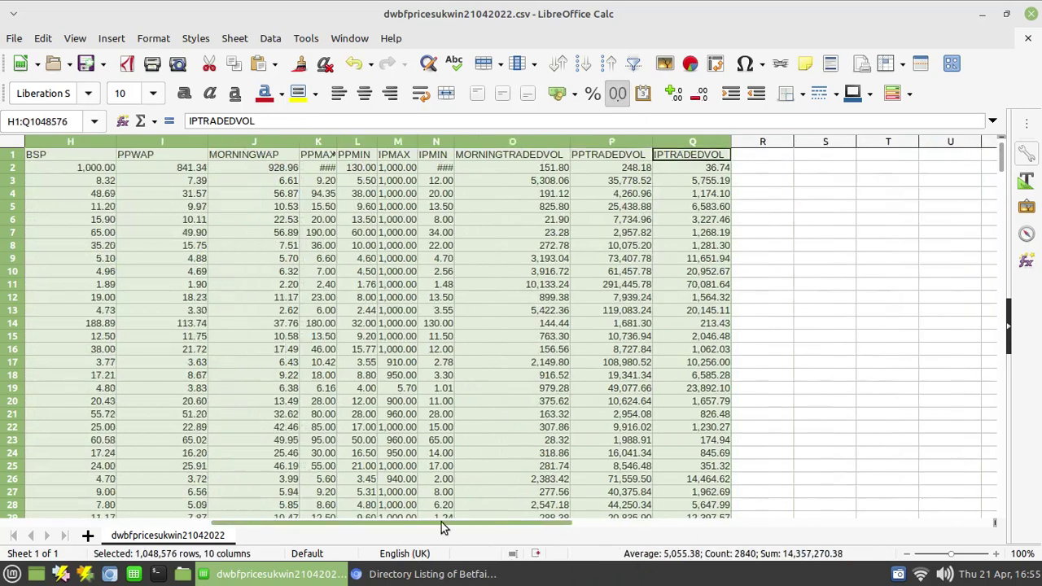
left_click_drag(441, 521, 377, 522)
left_click(310, 535)
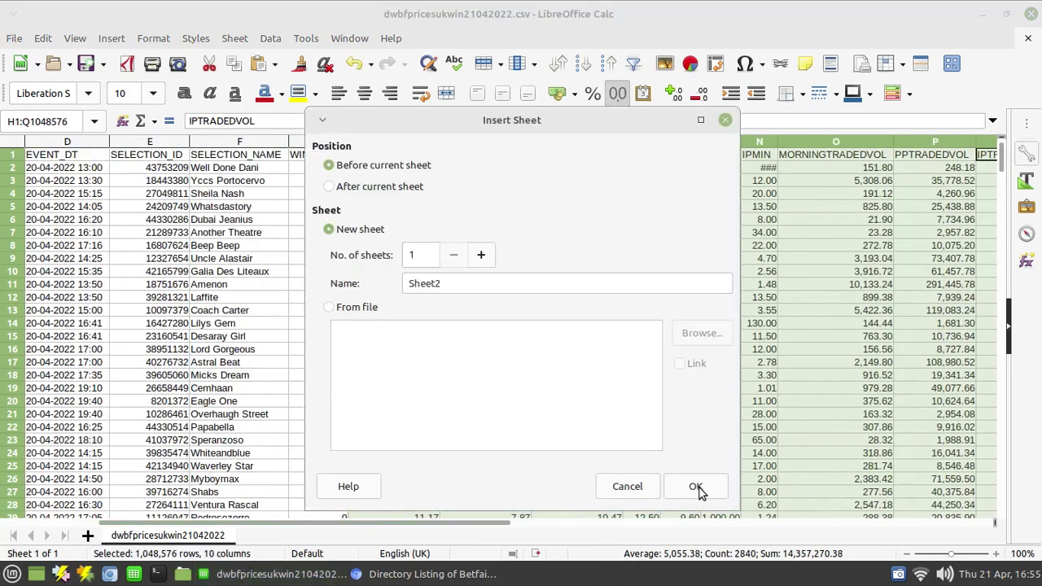
left_click(628, 488)
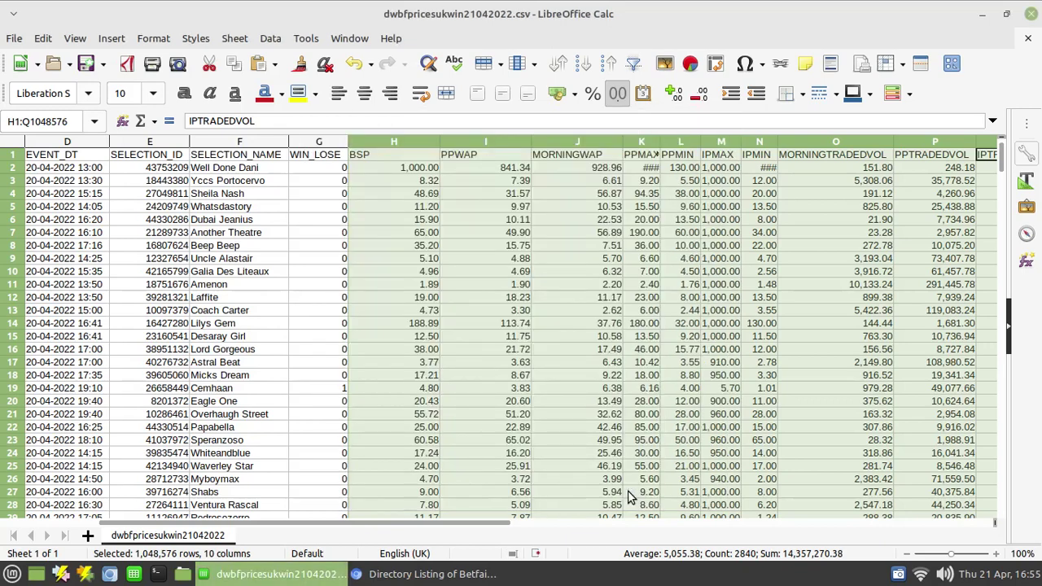
left_click(372, 308)
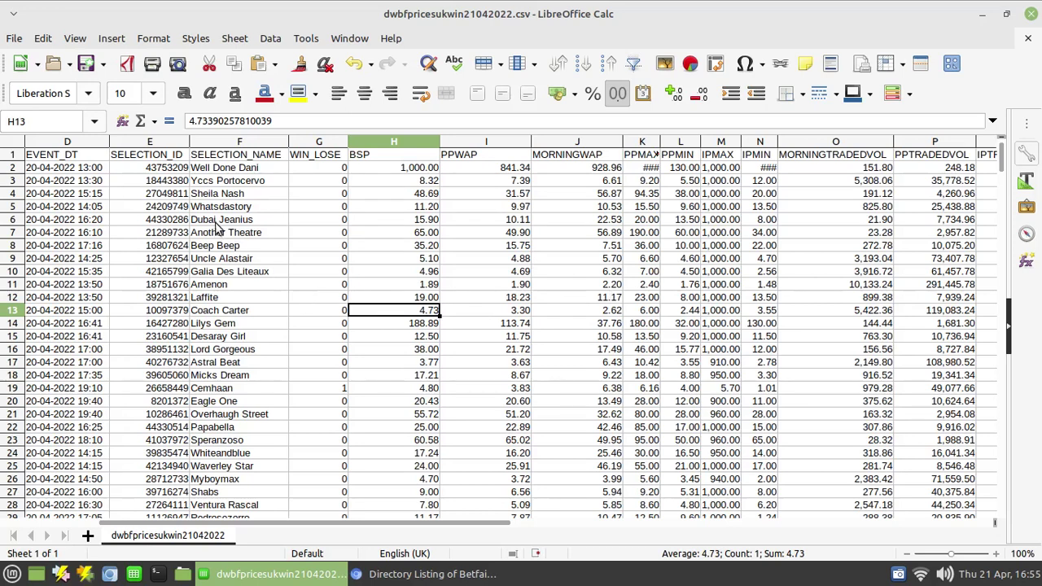
Turn on AutoFilter for the race data table
left_click(221, 183)
left_click(272, 39)
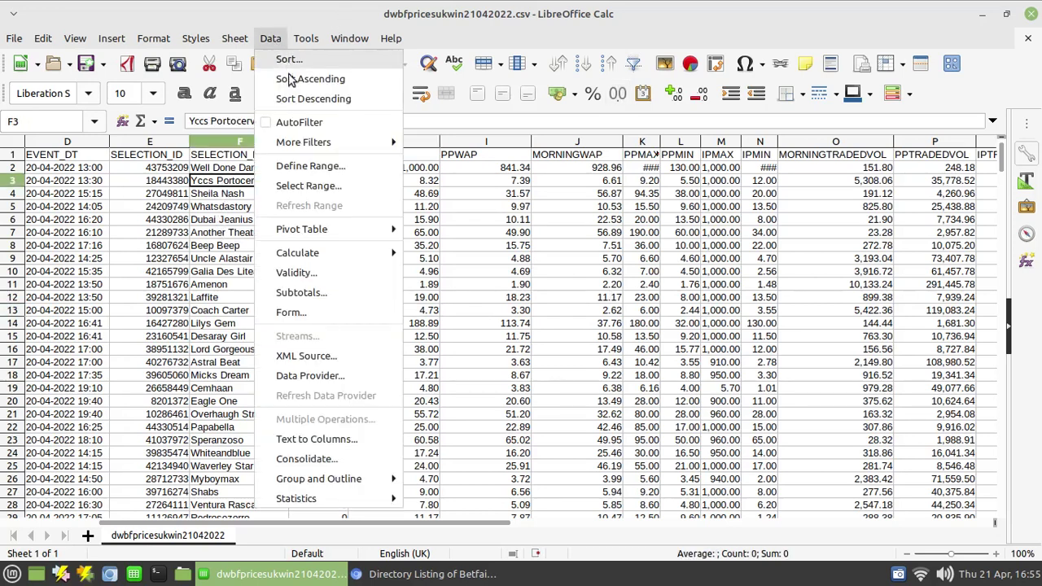
left_click(298, 122)
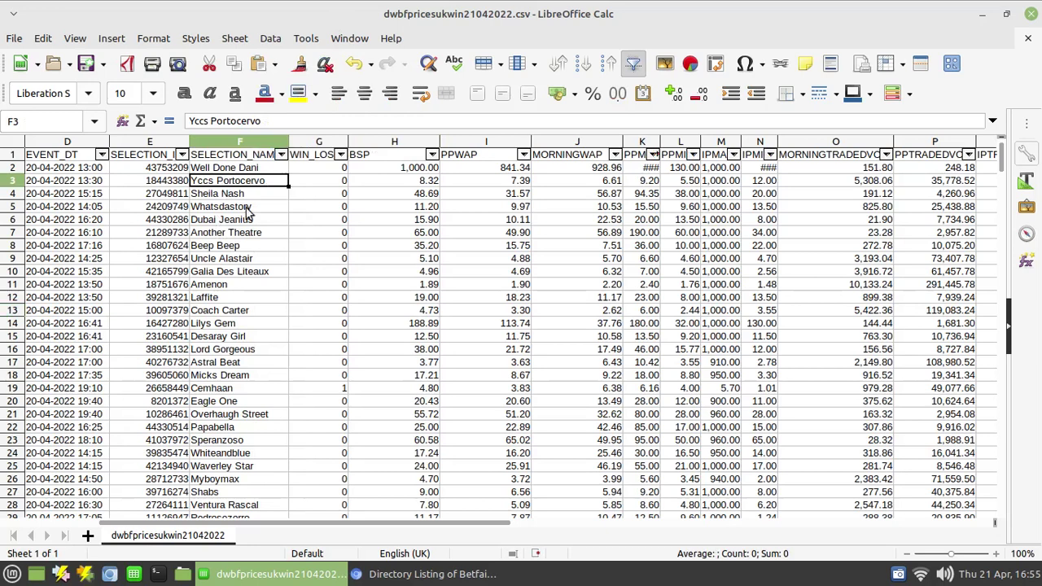
left_click(183, 156)
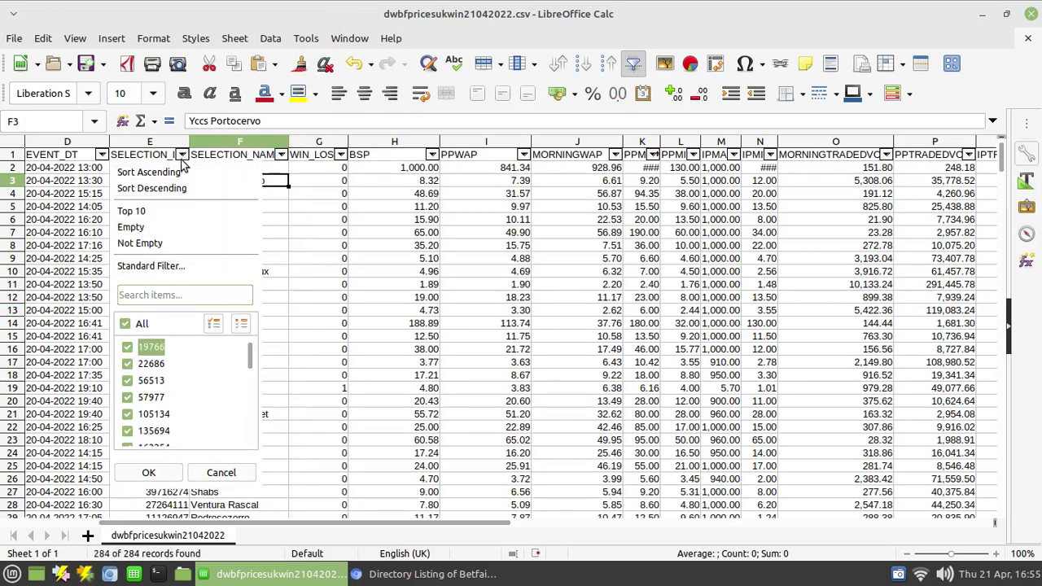
left_click(280, 155)
left_click(280, 154)
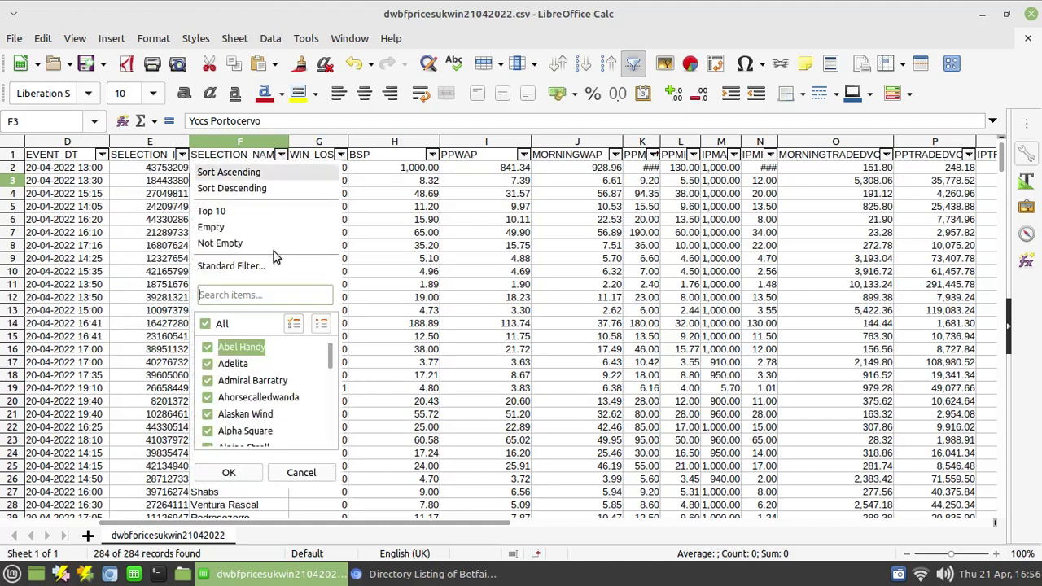
left_click(280, 157)
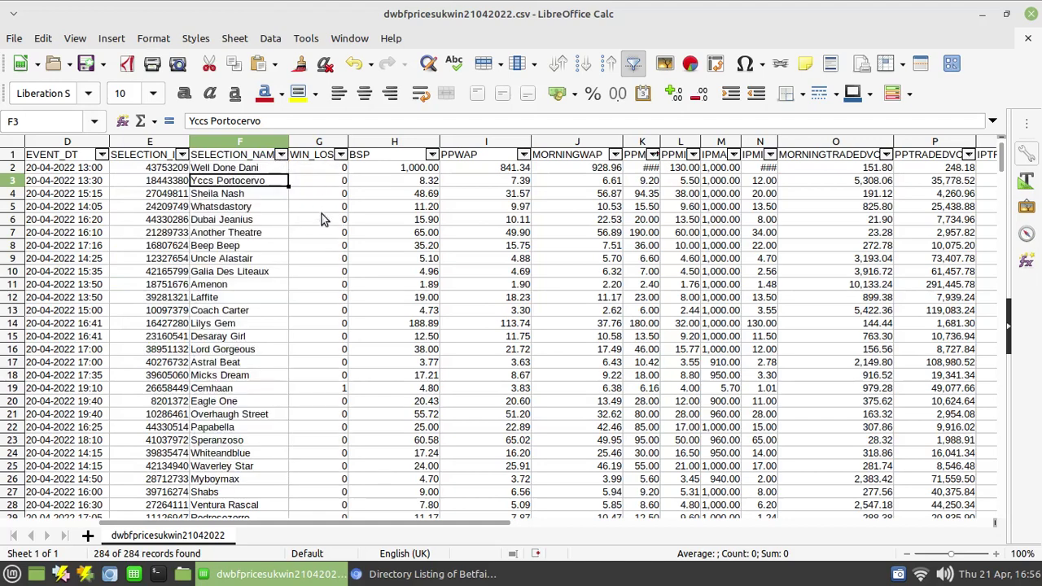
Filter the MENU_HINT column to show only the GB / Perth 20th Apr meeting
left_click_drag(315, 522, 231, 527)
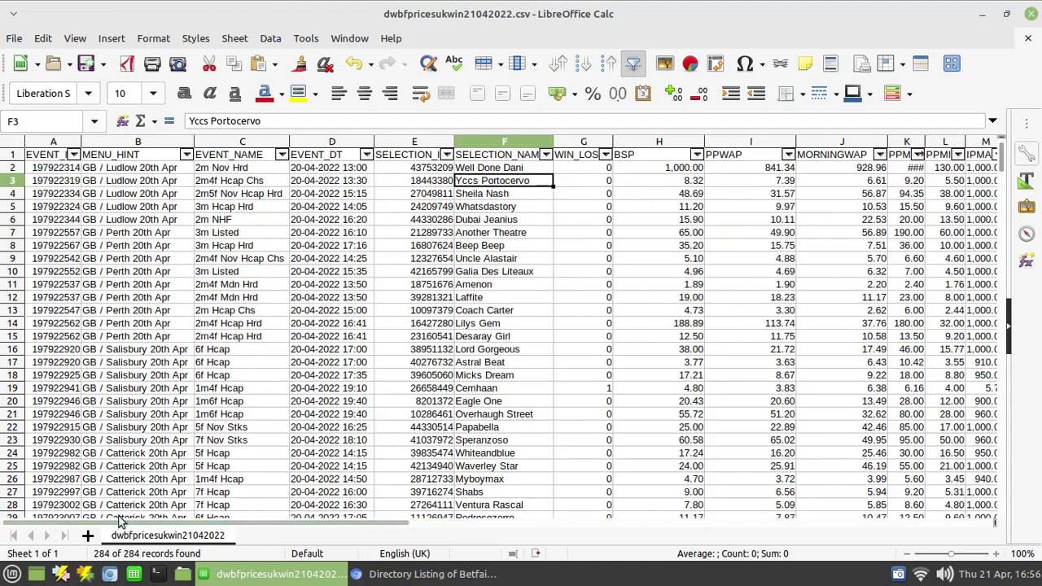
left_click(185, 155)
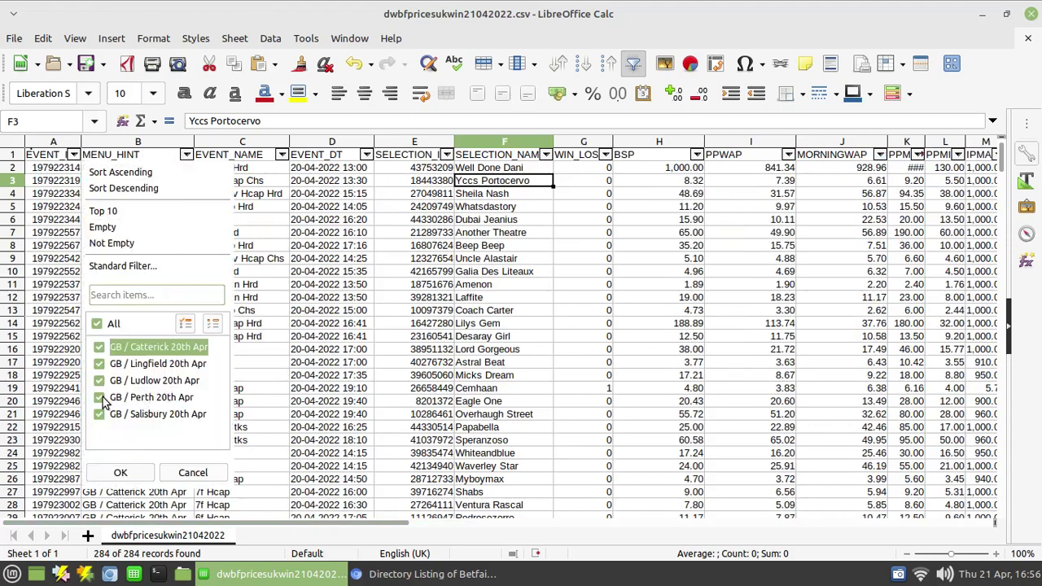
left_click(99, 325)
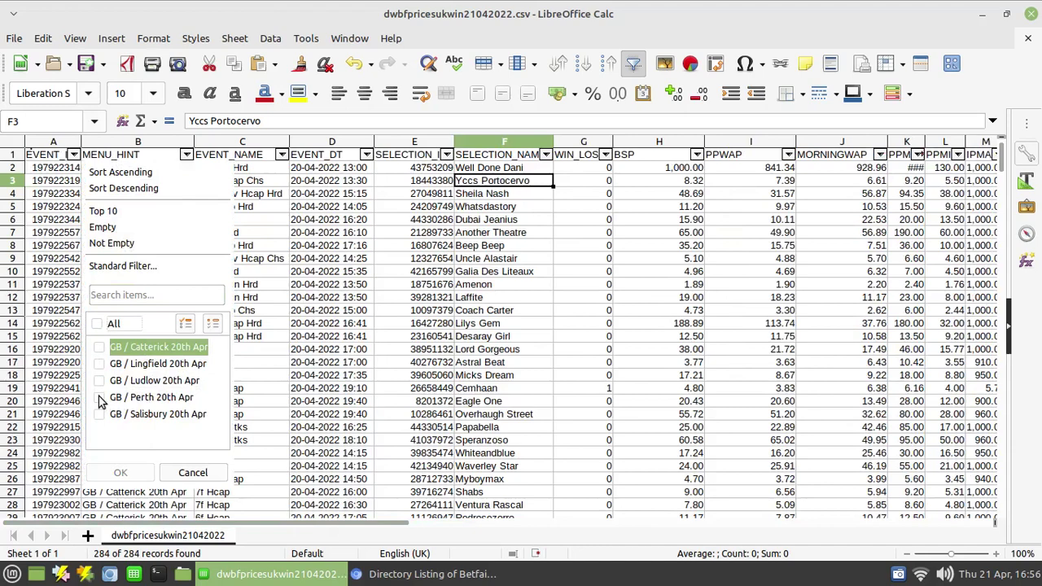
left_click(99, 398)
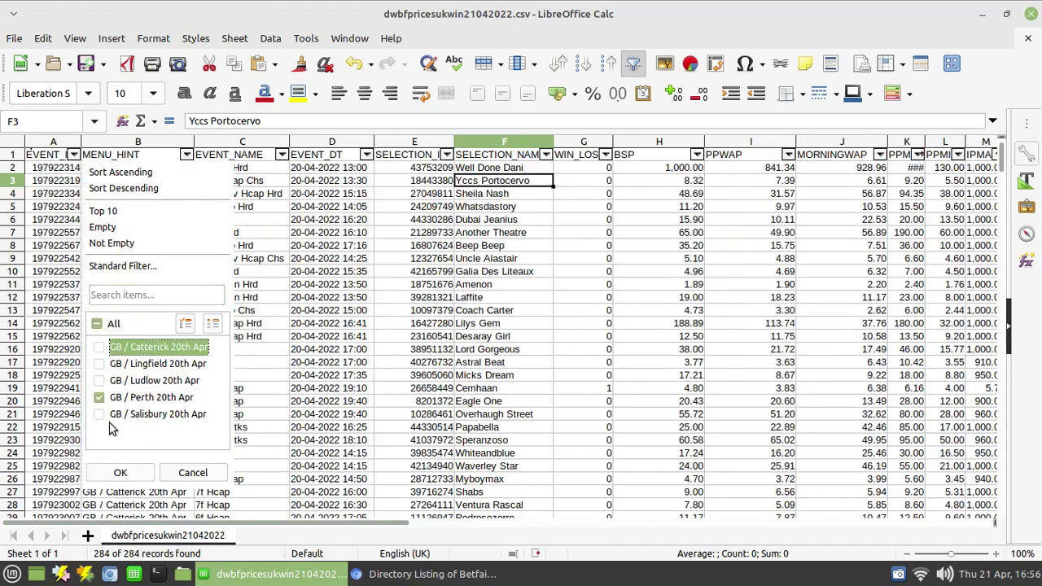
left_click(124, 473)
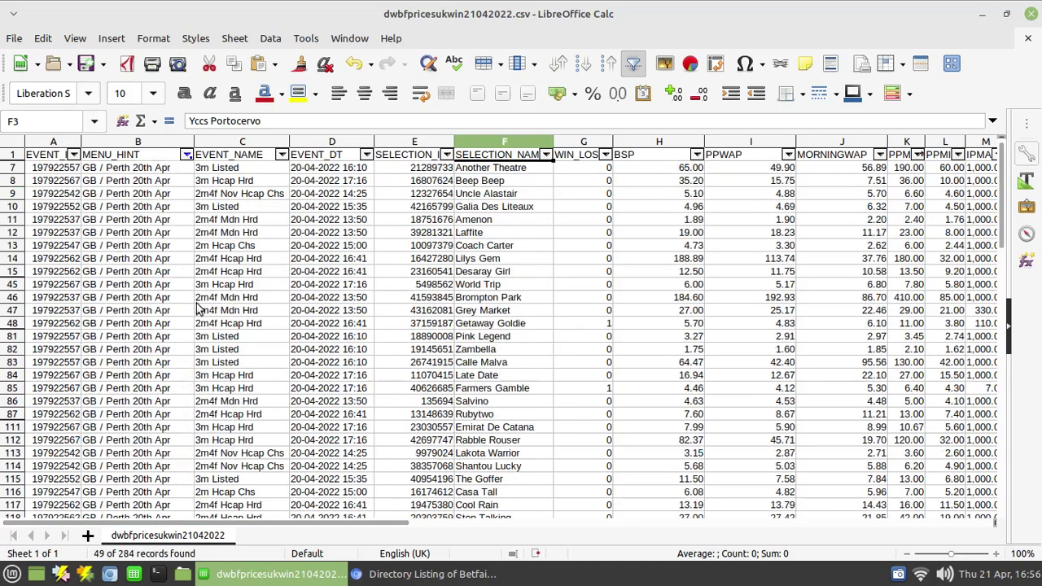
scroll(240, 206, "down", 3)
scroll(240, 206, "up", 3)
left_click(368, 154)
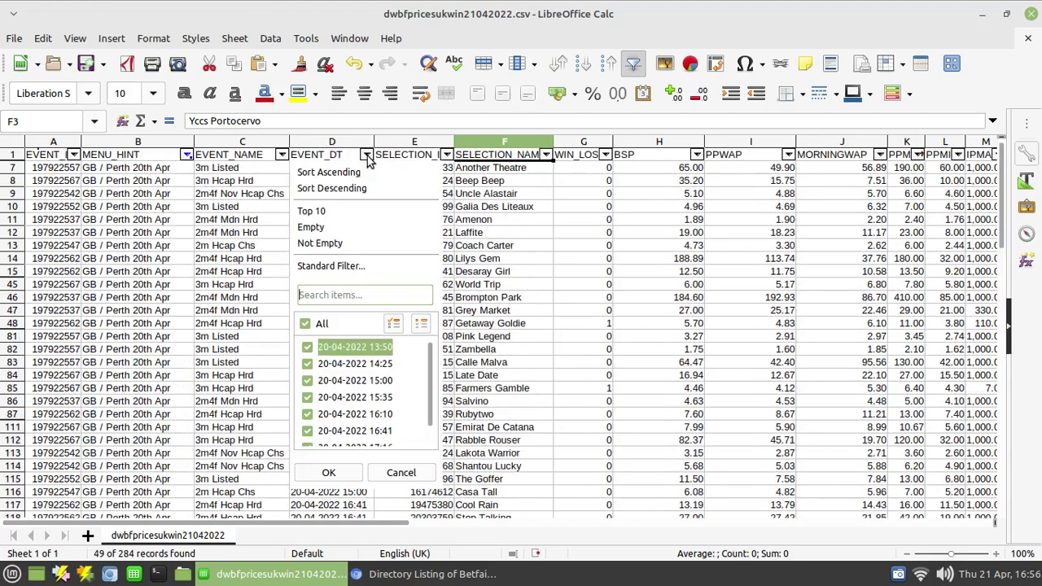
left_click(305, 323)
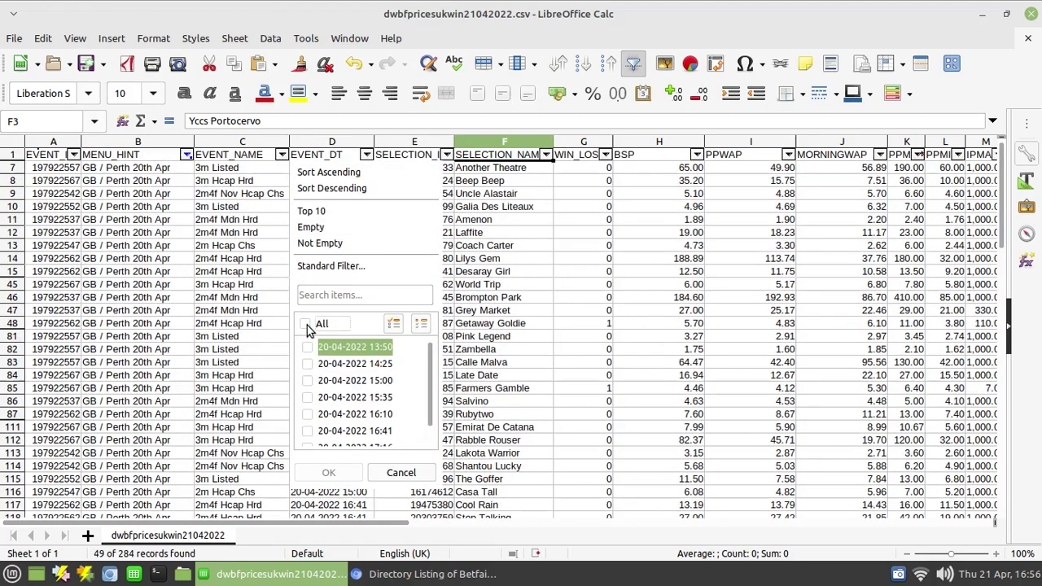
left_click(308, 381)
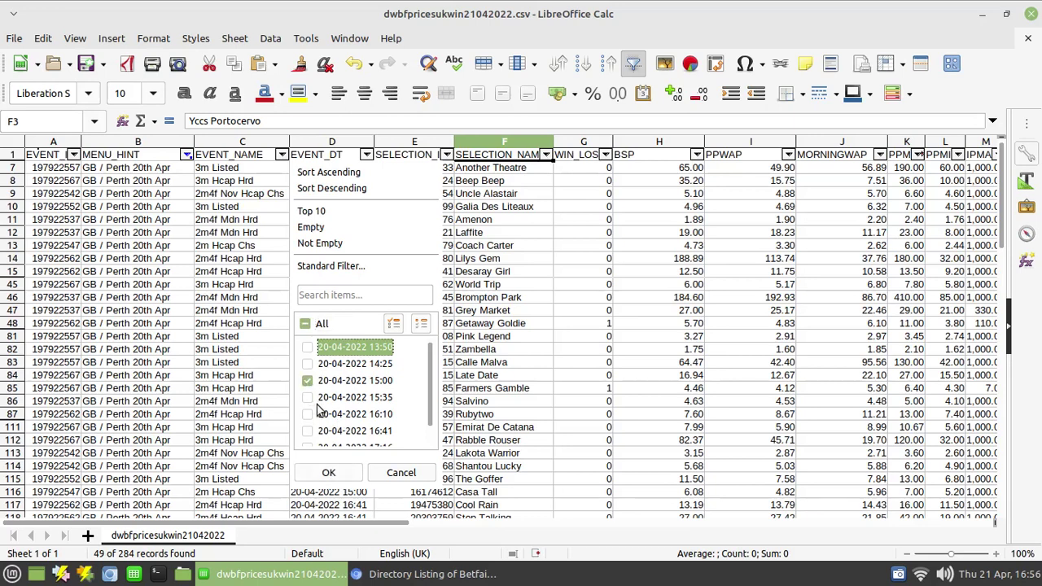
left_click(329, 473)
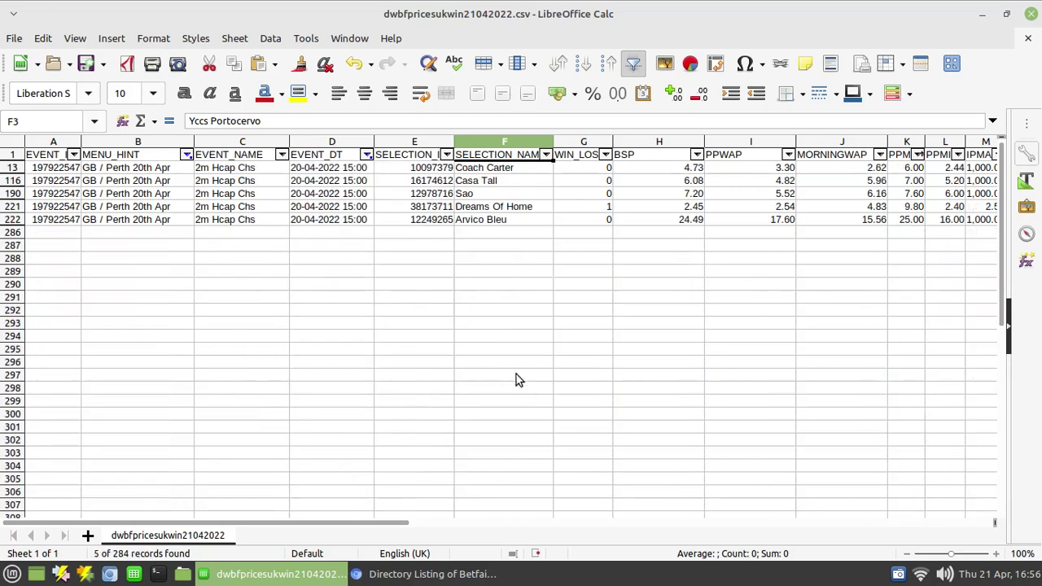
Check the winner's WIN_LOSE value and fit the PPMAX, PPMIN, IPMAX and IPMIN columns to their contents
left_click(594, 209)
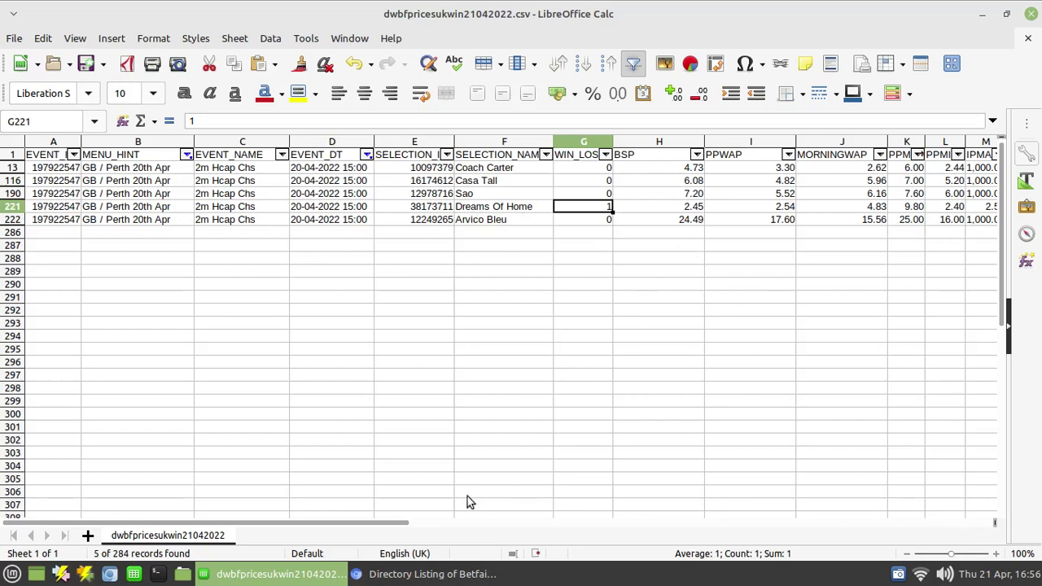
left_click_drag(365, 522, 574, 515)
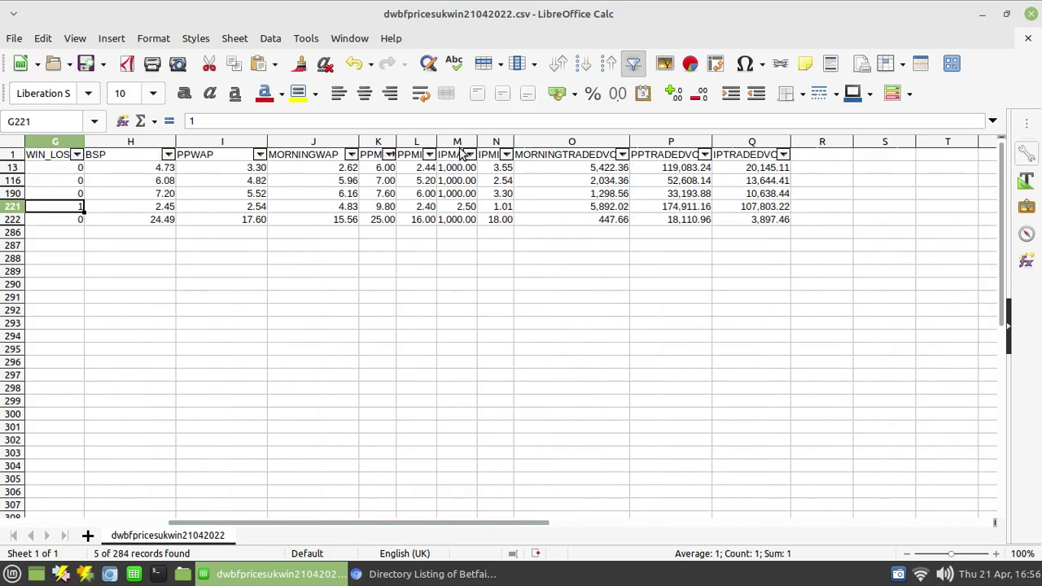
left_click_drag(383, 143, 513, 141)
double_click(514, 141)
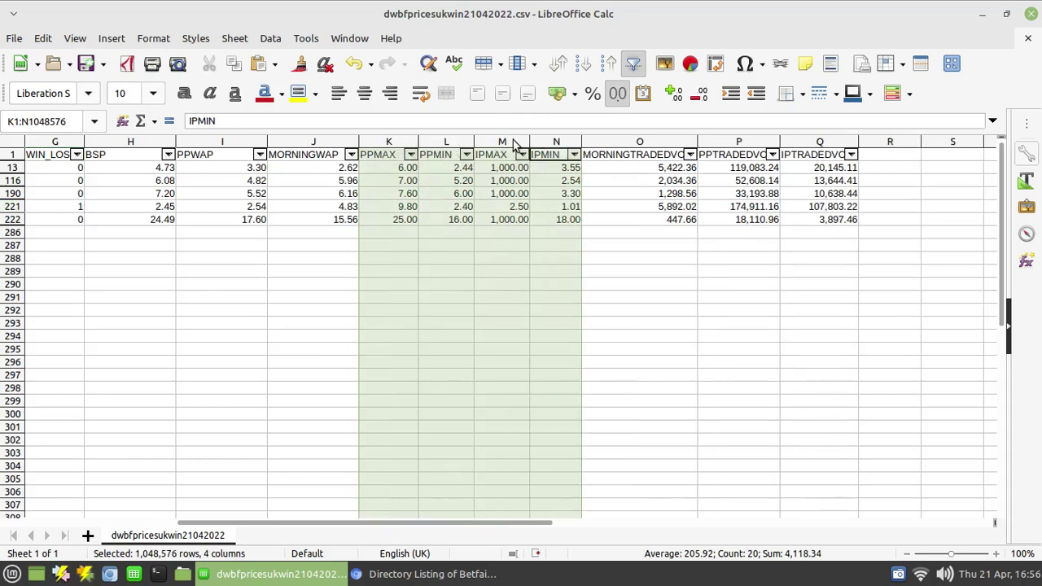
left_click_drag(644, 314, 661, 301)
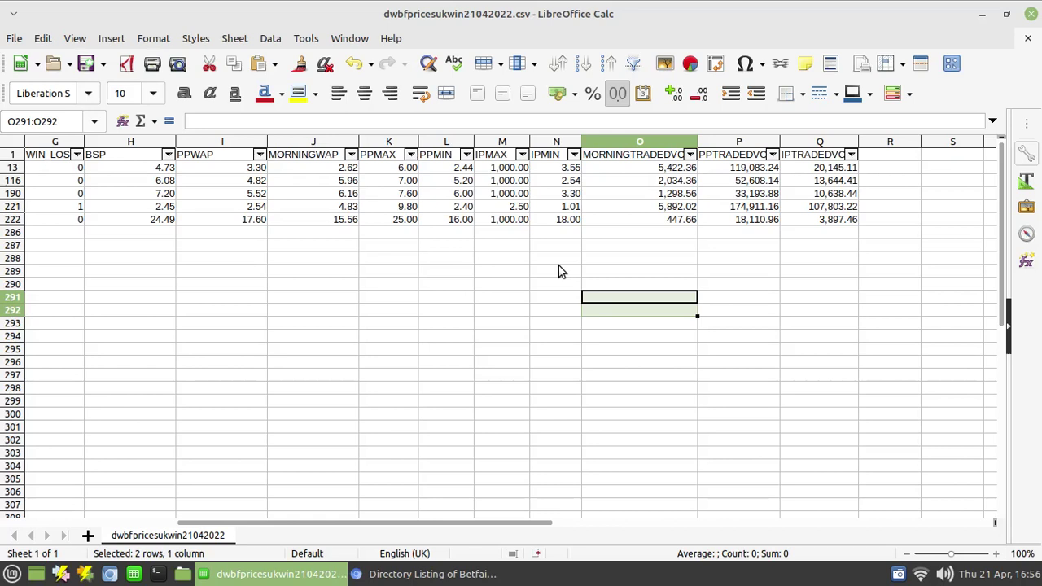
Examine the IPMIN values for Dreams Of Home and Casa Tall, and close the spreadsheet without saving changes
left_click(557, 208)
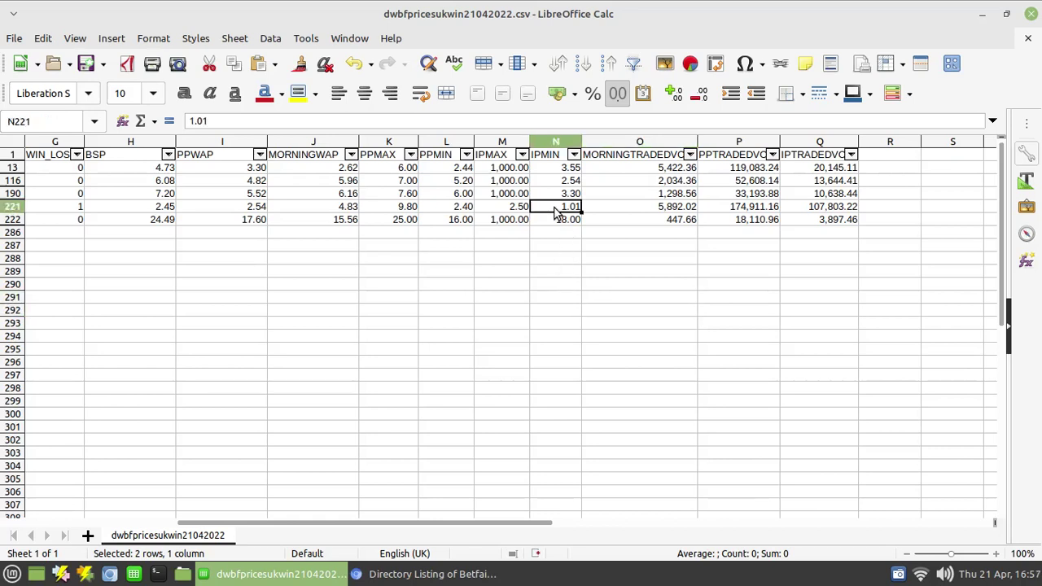
left_click(554, 181)
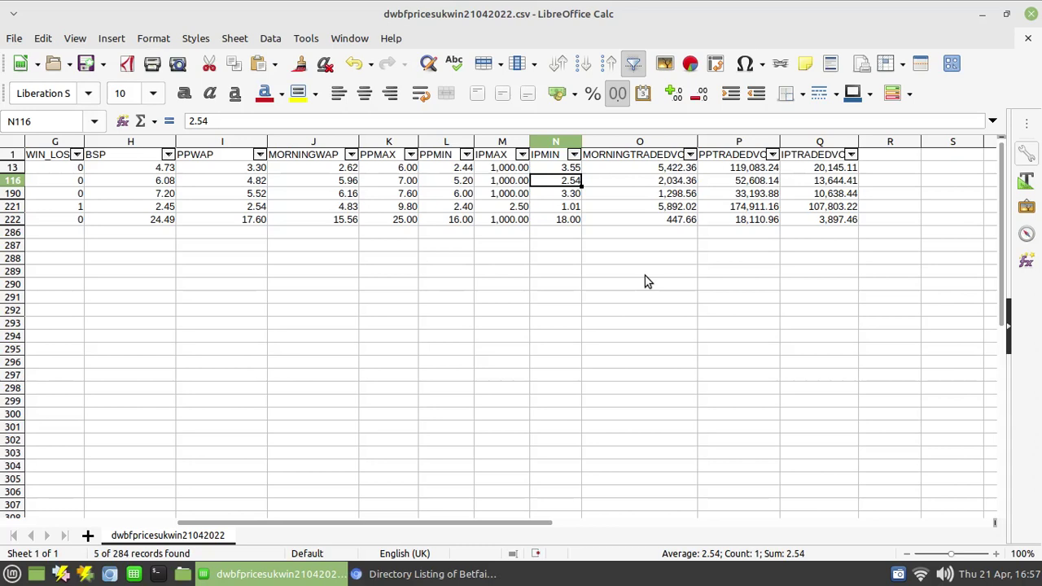
left_click(1028, 14)
left_click(405, 353)
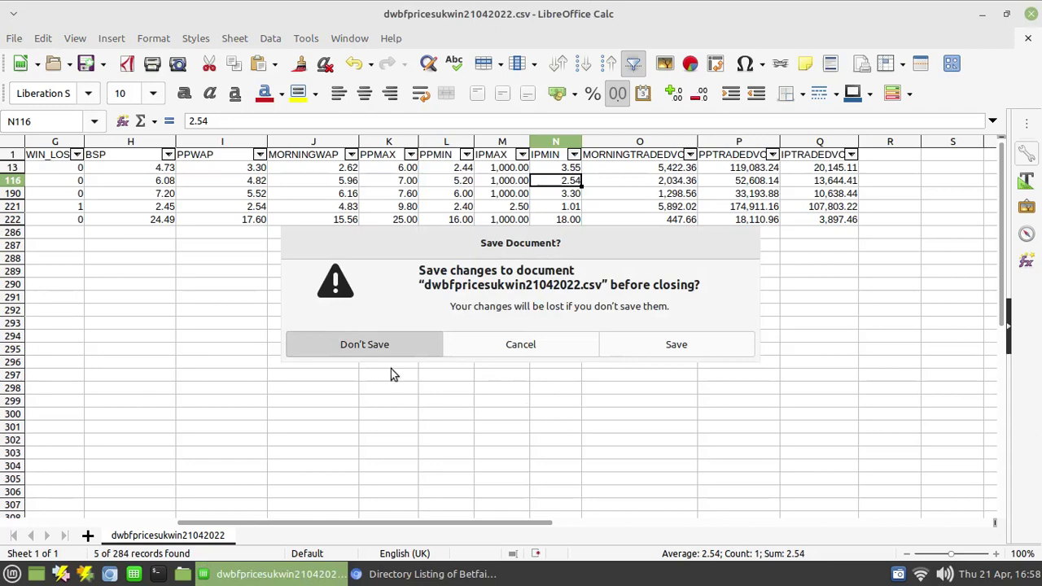